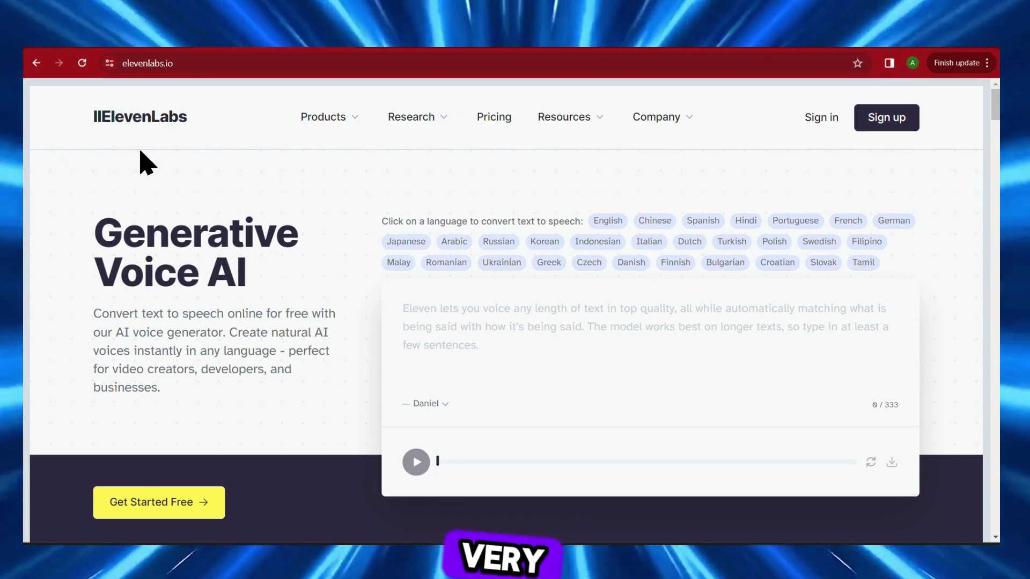
- Open the pricing page and highlight the Free plan's automatic dubbing feature
left_click(493, 123)
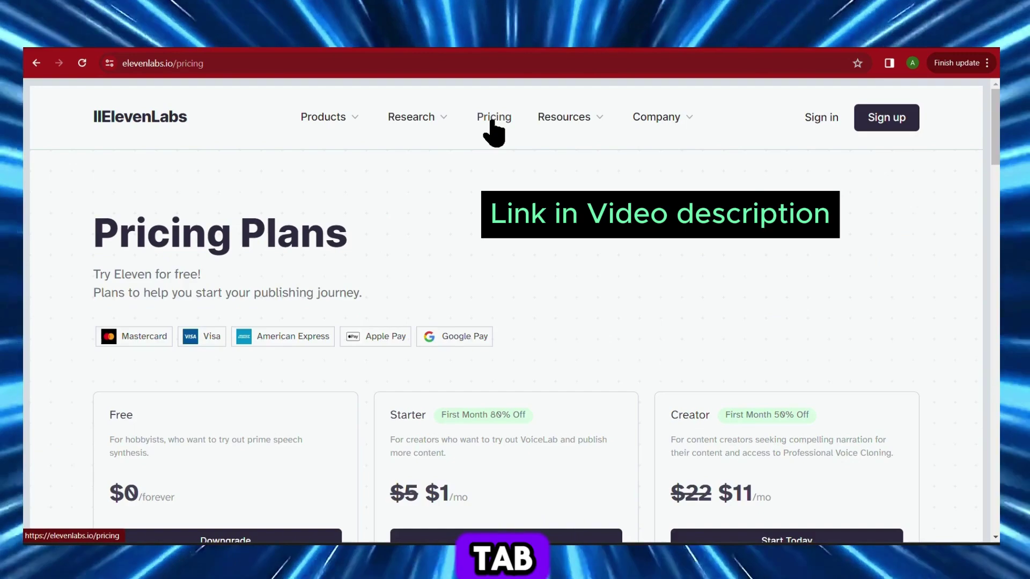
scroll(507, 311, "down", 5)
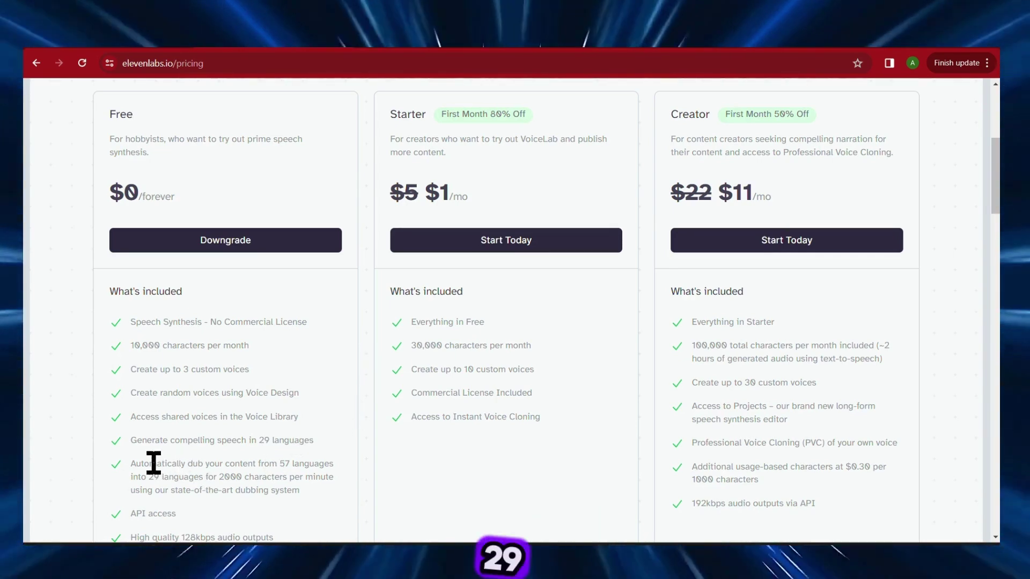
left_click_drag(155, 463, 289, 491)
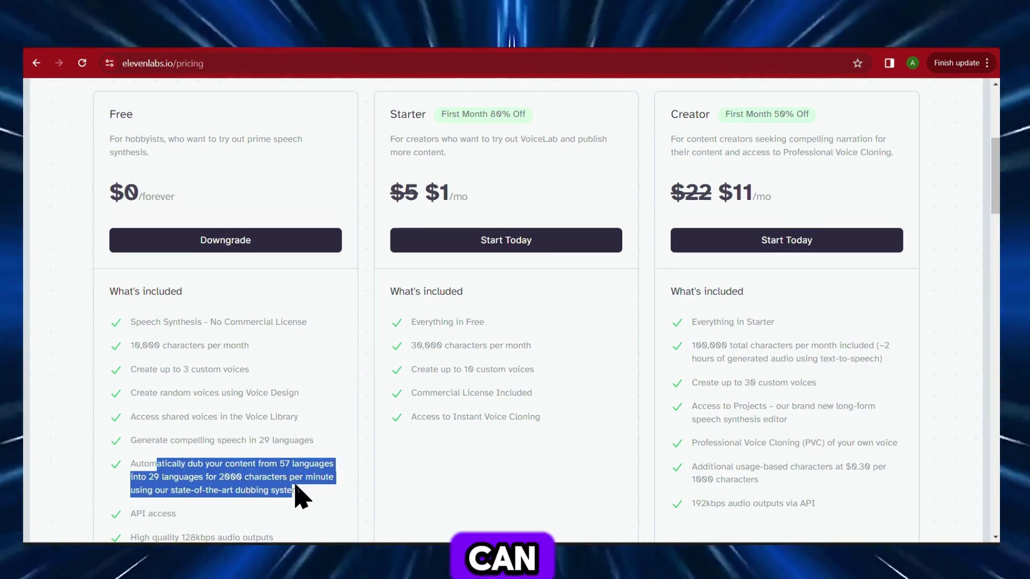
left_click(324, 503)
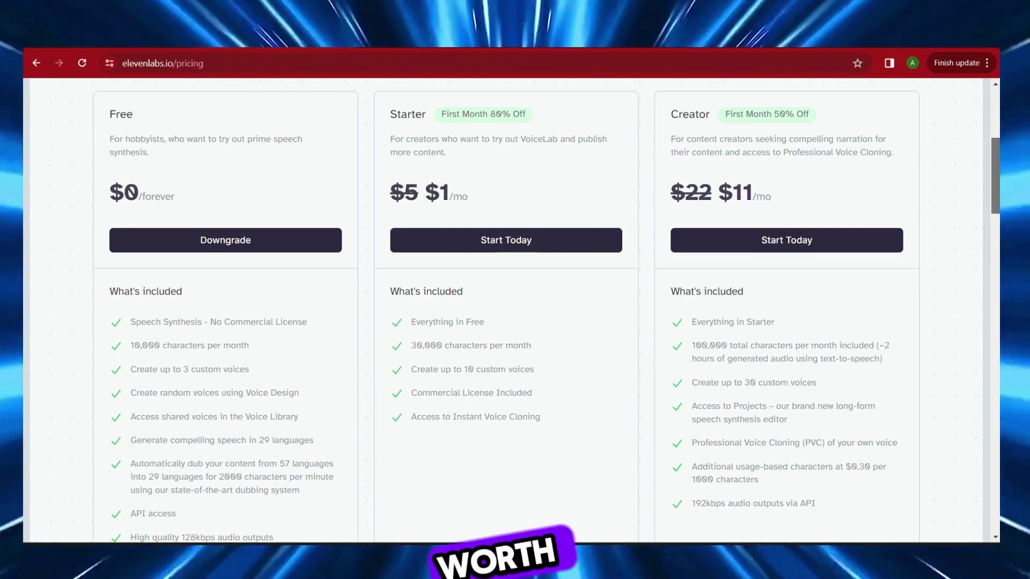
- Check the Starter plan's included commercial licence and scroll through the Creator plan features
scroll(507, 311, "down", 2)
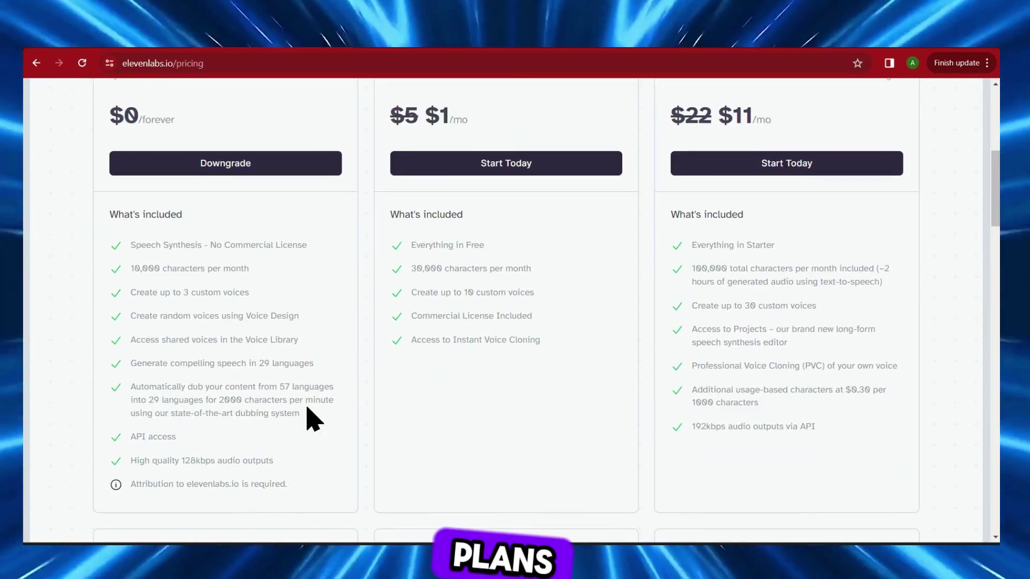
scroll(486, 251, "up", 3)
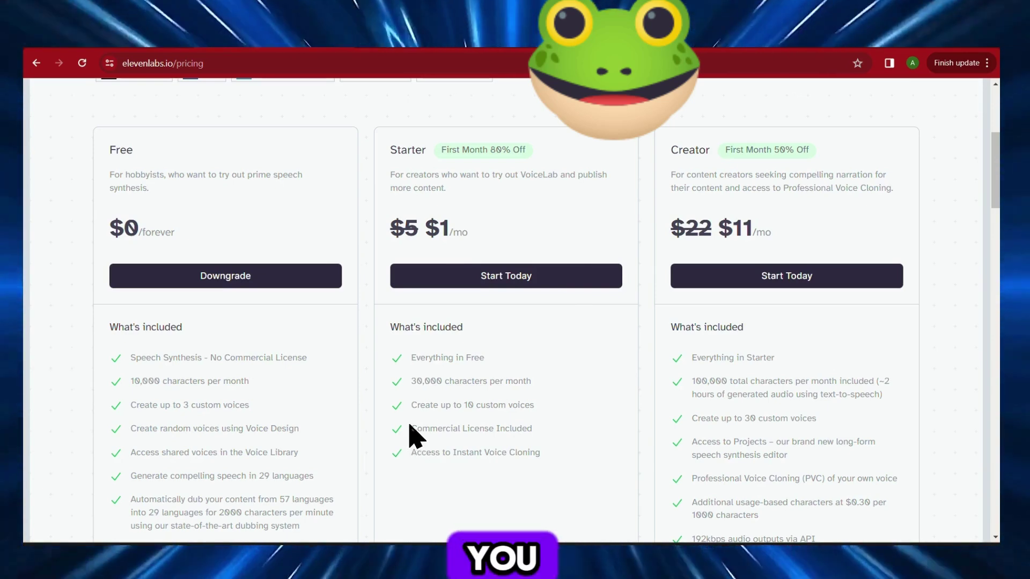
left_click_drag(410, 427, 549, 426)
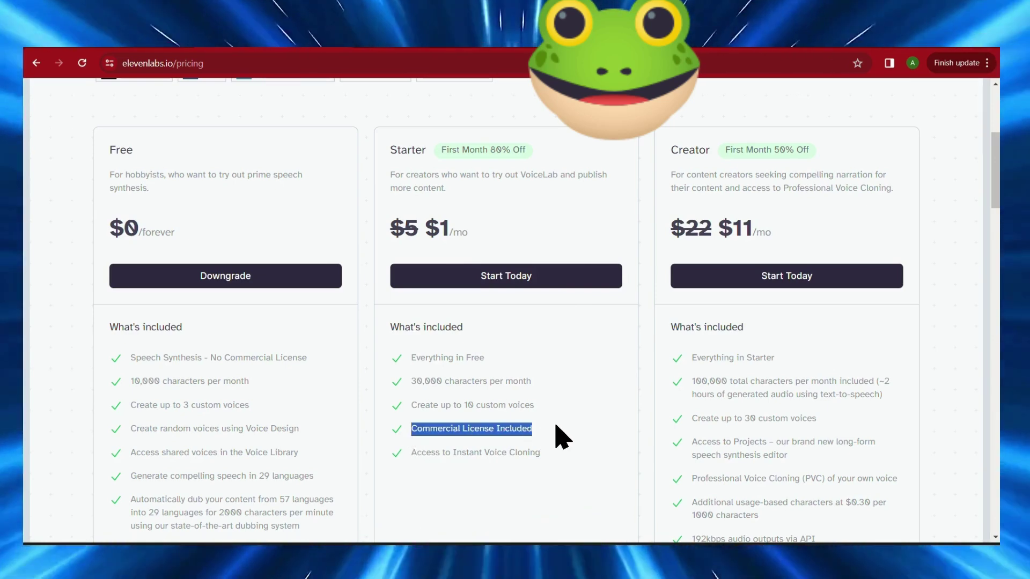
left_click(933, 258)
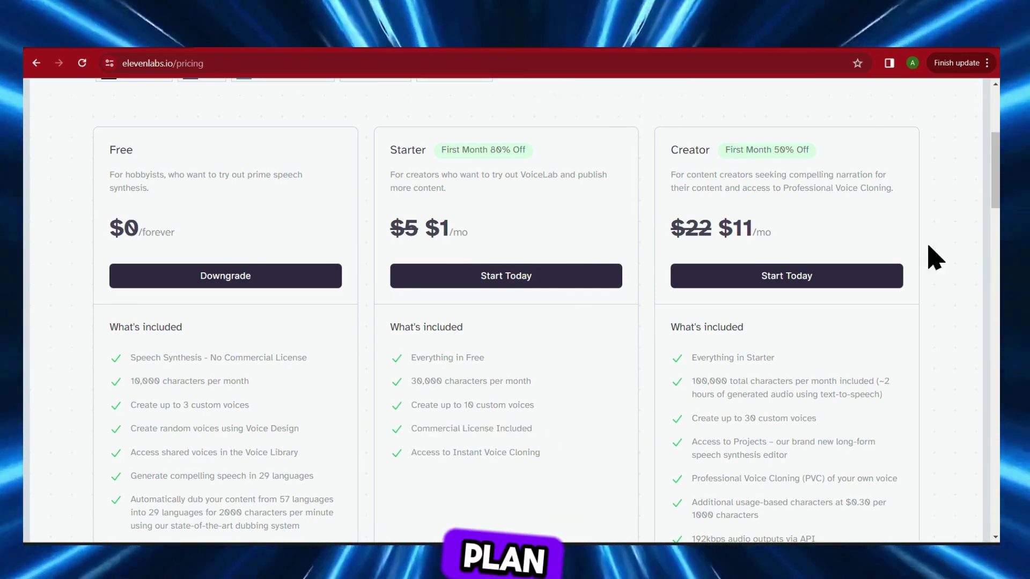
scroll(506, 309, "down", 3)
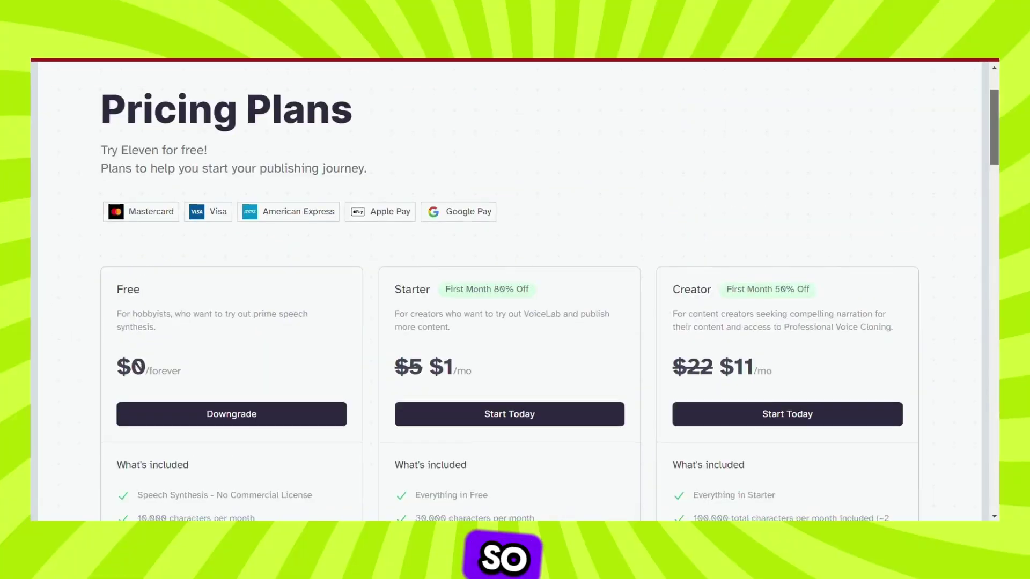
scroll(993, 144, "down", 2)
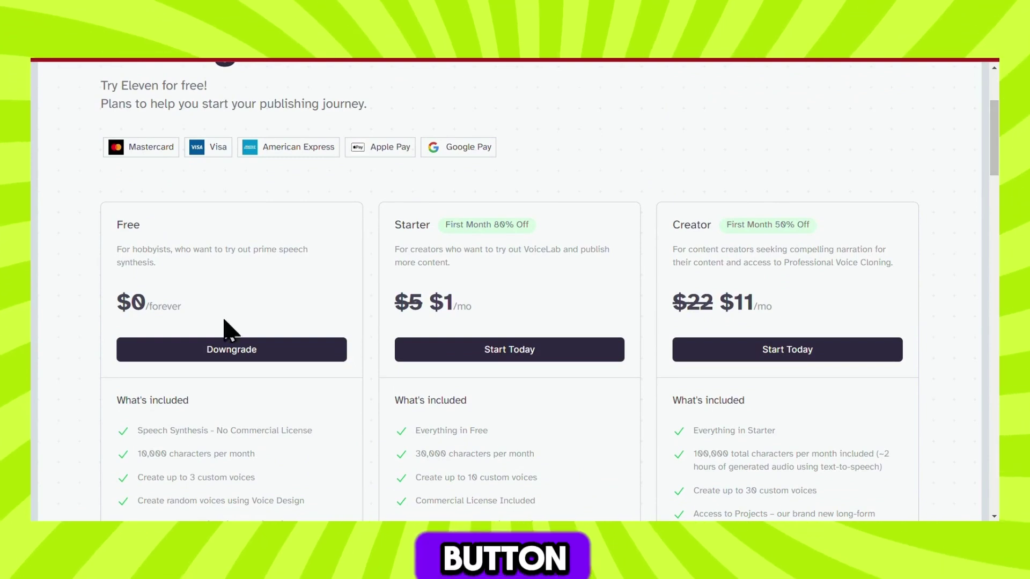
- Get started on the Free plan and switch the task to Speech to Speech
left_click(267, 356)
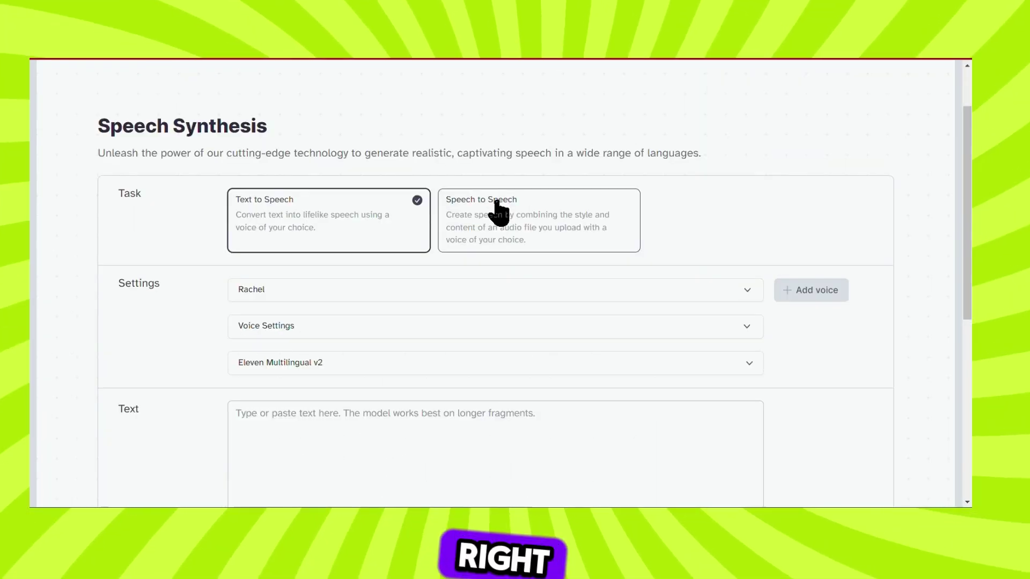
left_click(572, 232)
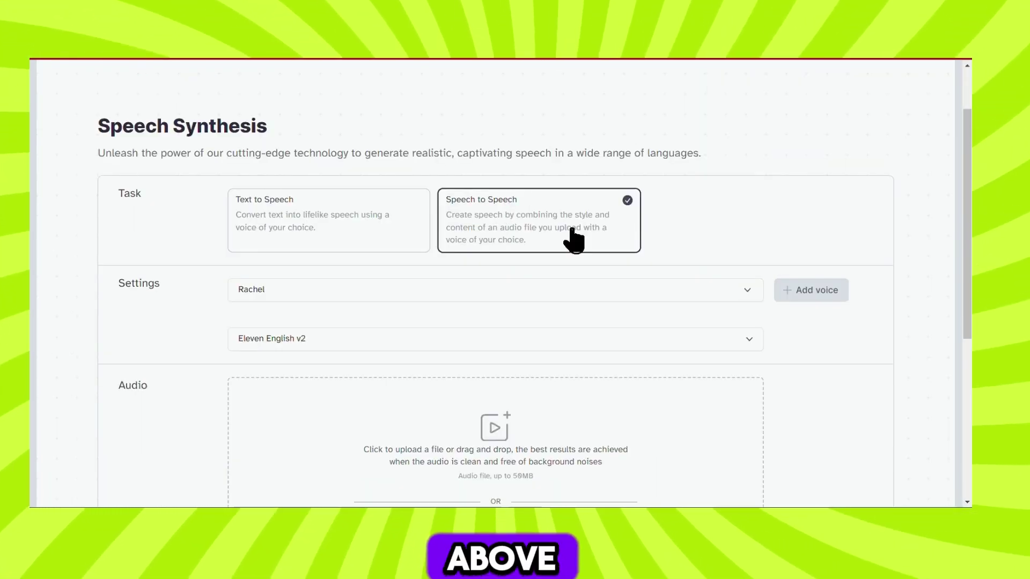
scroll(495, 273, "down", 1)
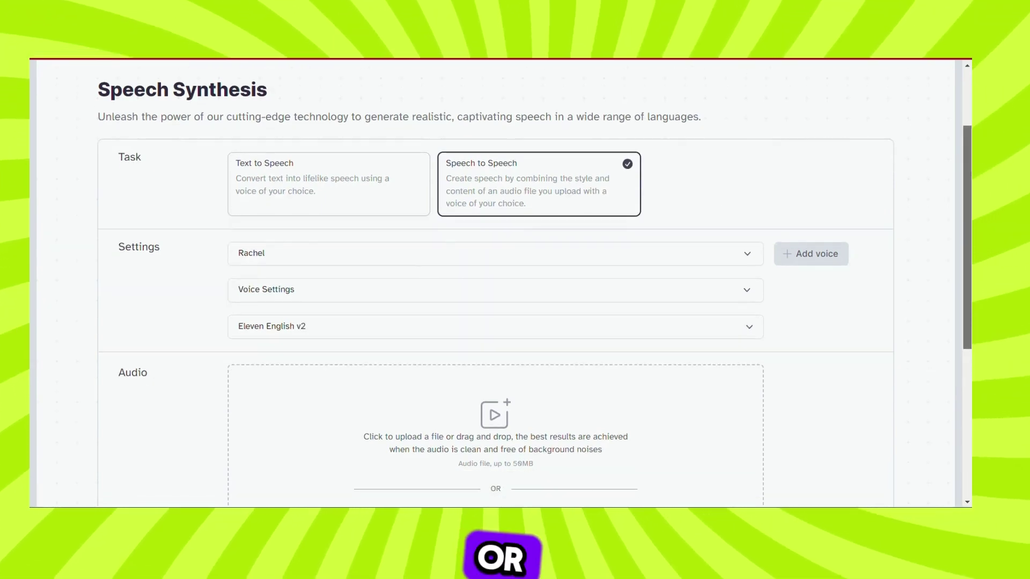
- Browse the voice list keeping Rachel, then expand and collapse Voice Settings
left_click(748, 256)
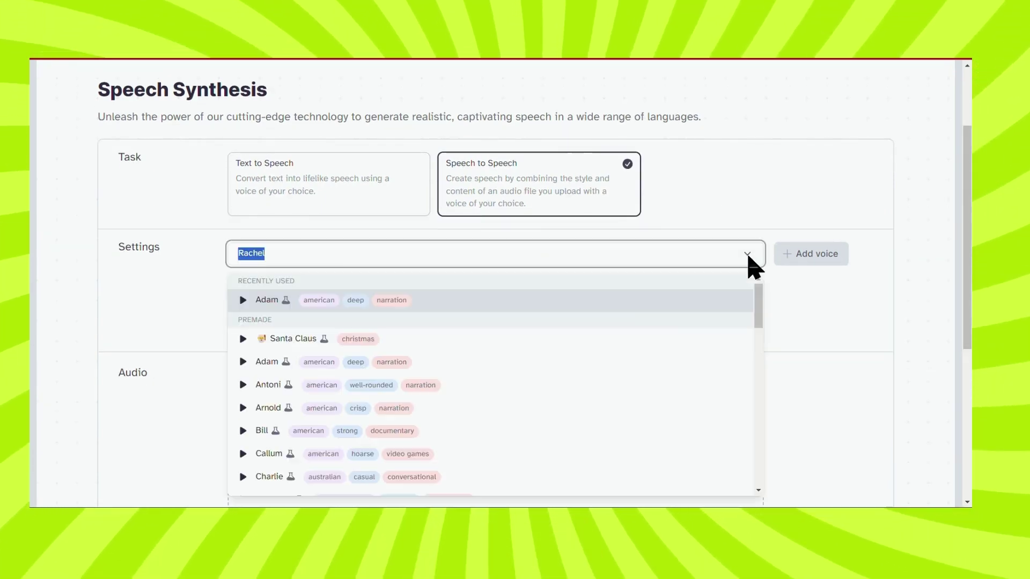
left_click_drag(759, 298, 752, 263)
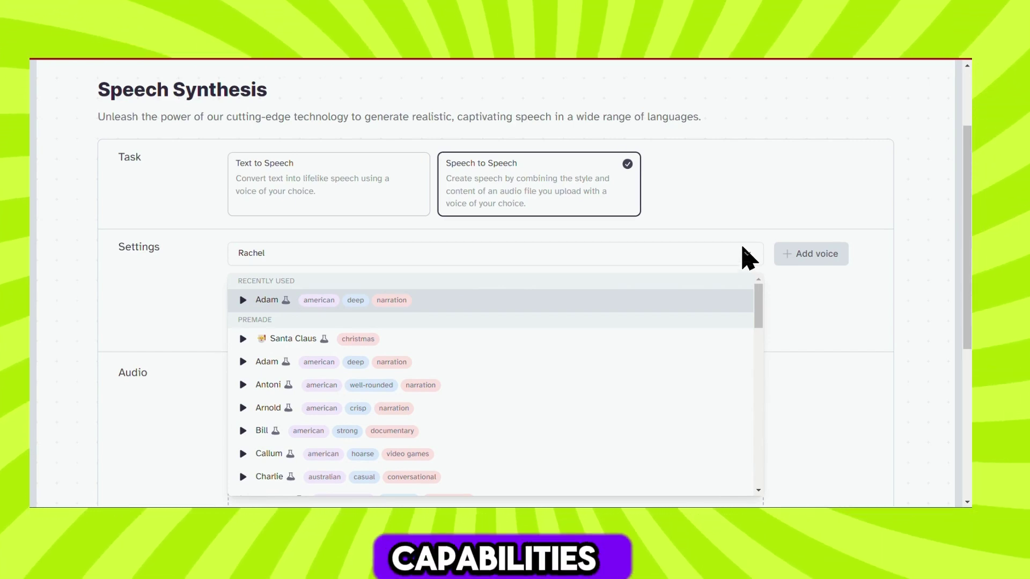
left_click(744, 251)
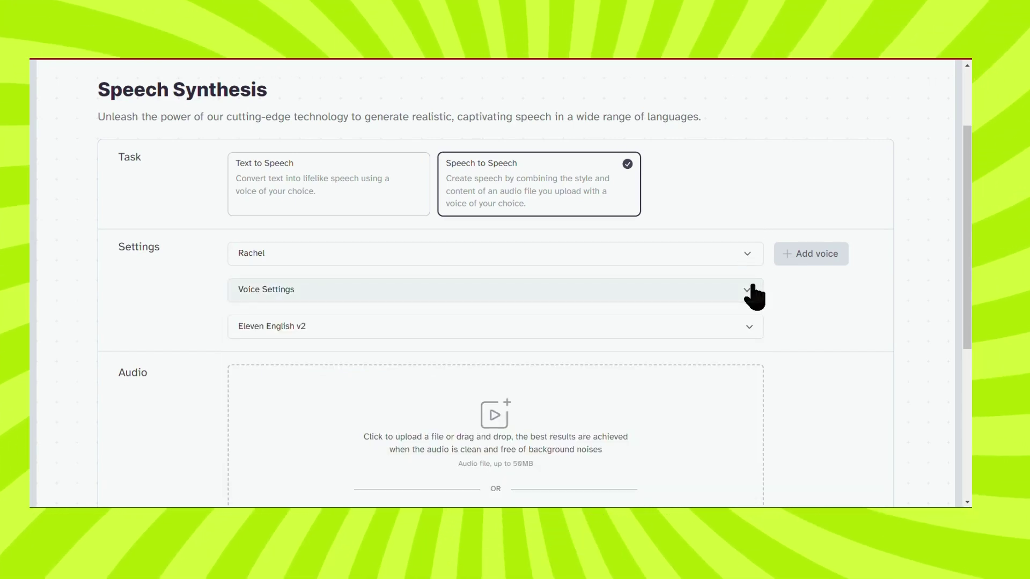
left_click(753, 292)
left_click(752, 292)
scroll(616, 215, "up", 2)
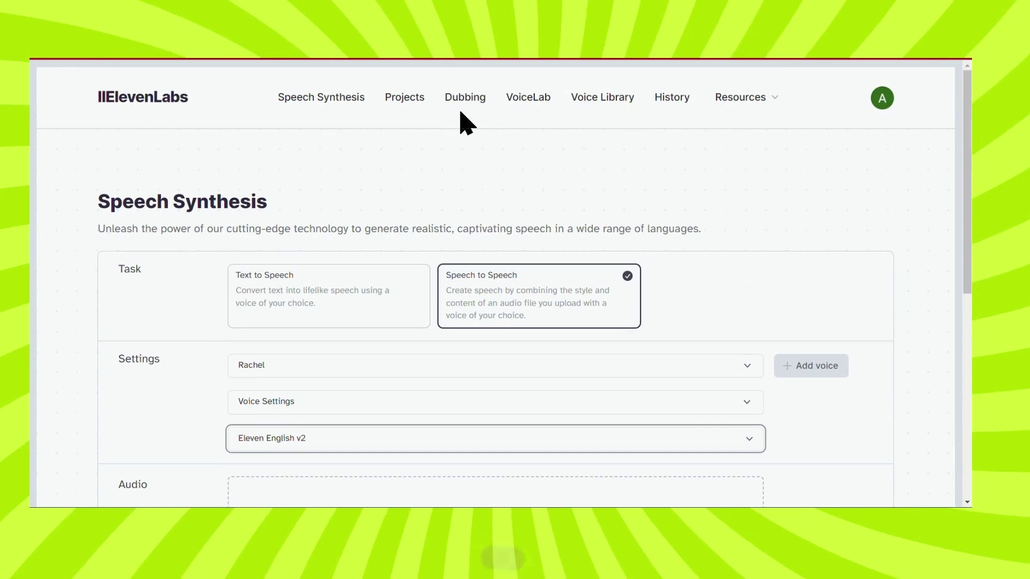
- Start a new dub in the Dubbing section with English as the source language
left_click(462, 99)
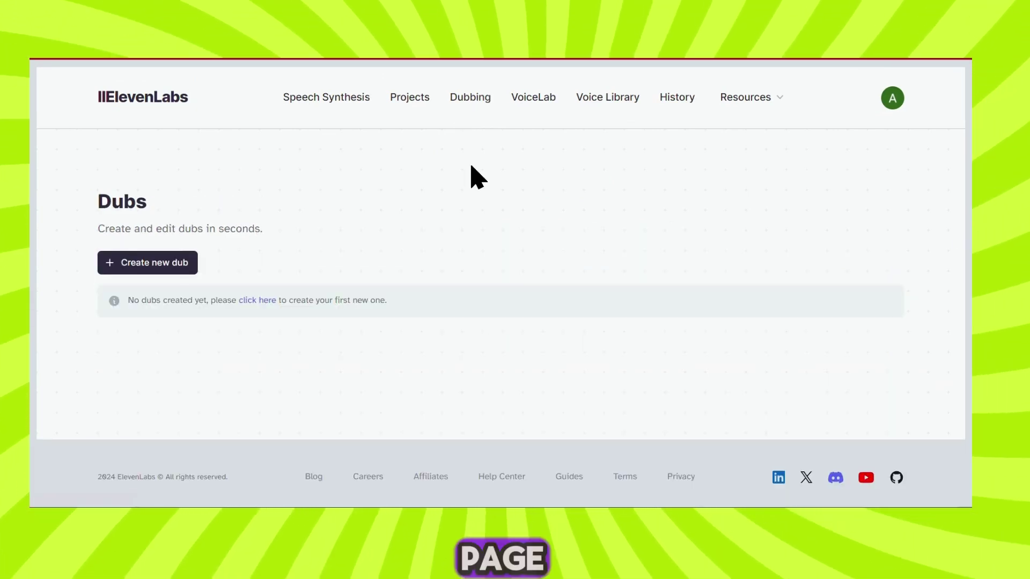
left_click(188, 268)
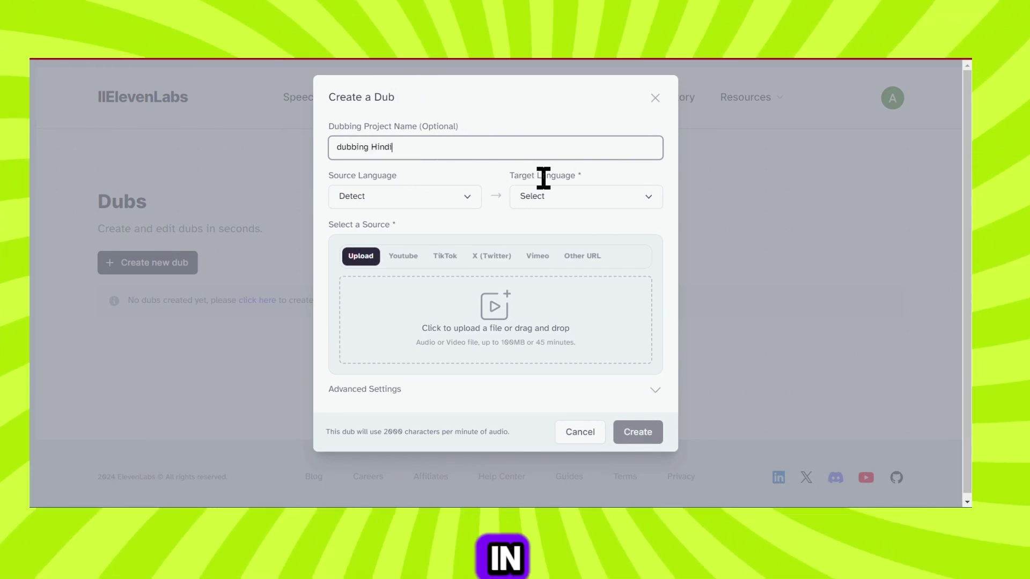
left_click(454, 204)
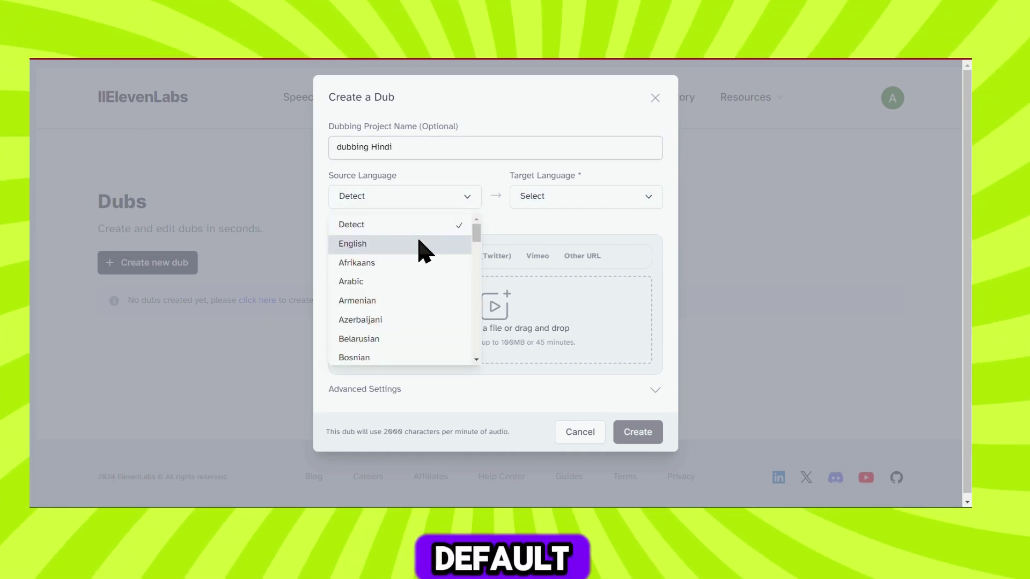
left_click(421, 244)
- Pick Hindi in the Target Language dropdown, then reopen the target language list
left_click(584, 207)
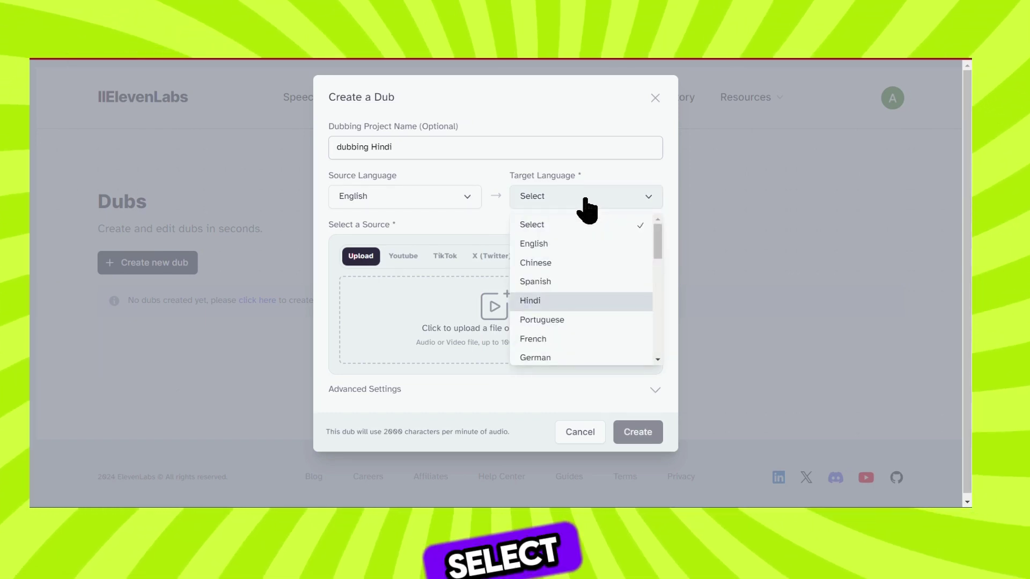
left_click(554, 303)
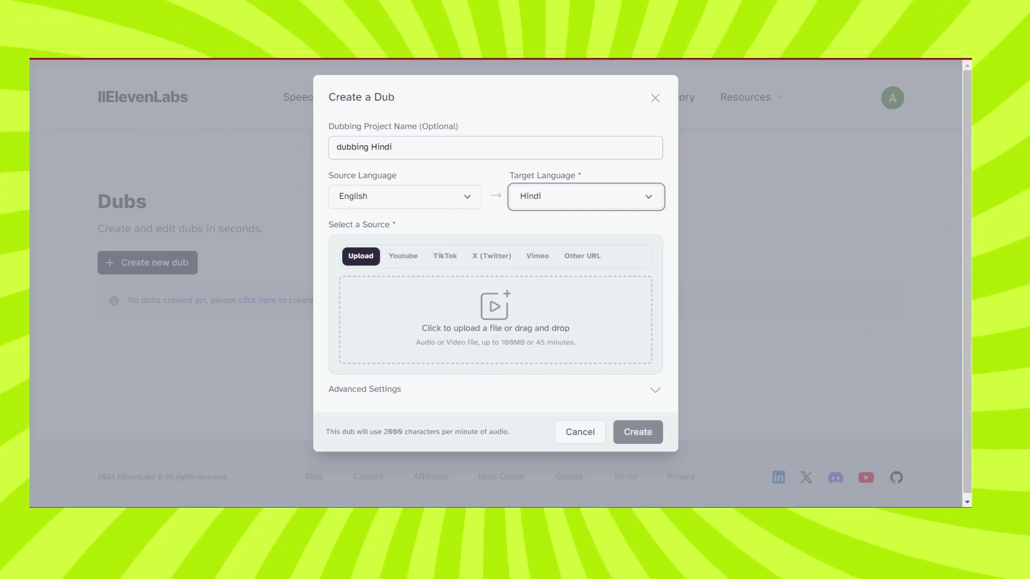
left_click(585, 200)
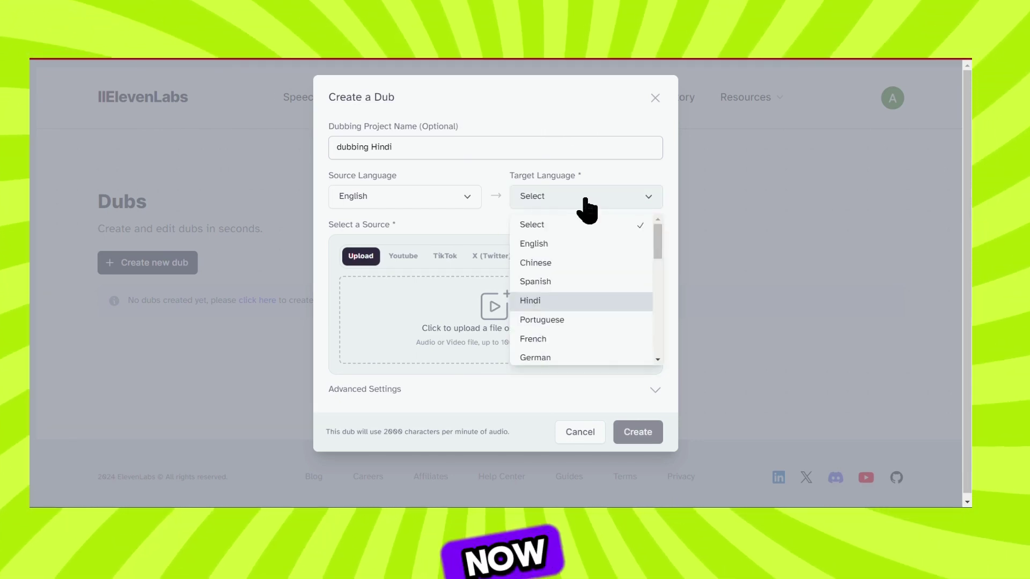
- Set Hindi as the target language for Untitled video (8).mp4 and scroll down the dialog
left_click(553, 302)
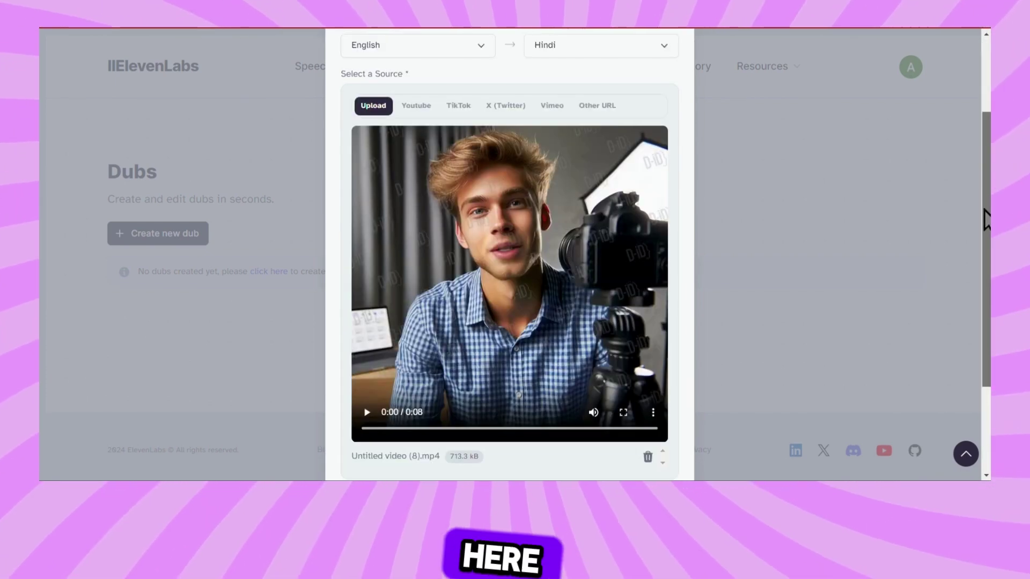
left_click_drag(985, 220, 970, 327)
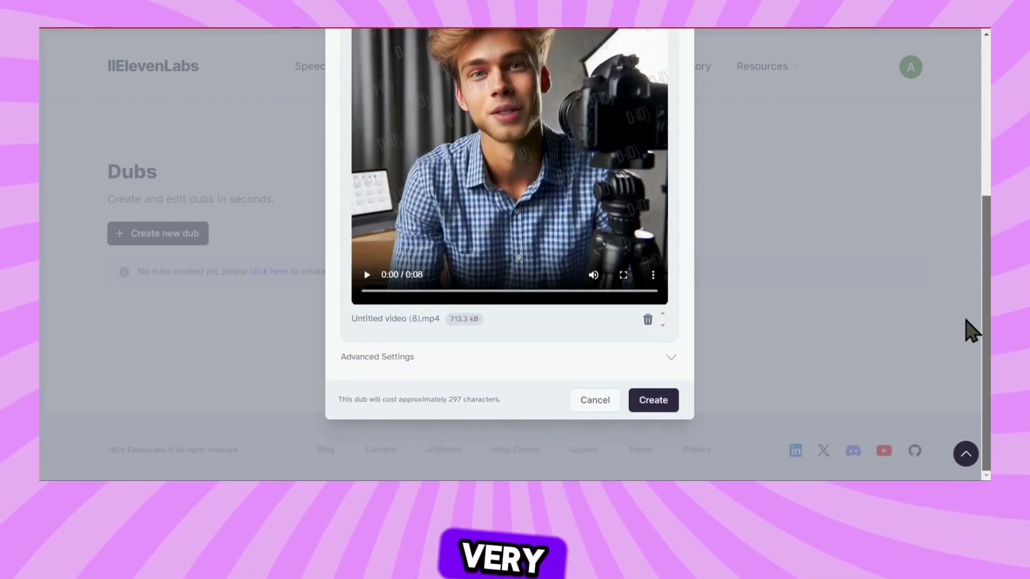
- Expand Advanced Settings and set Number of speakers to 1
left_click(671, 358)
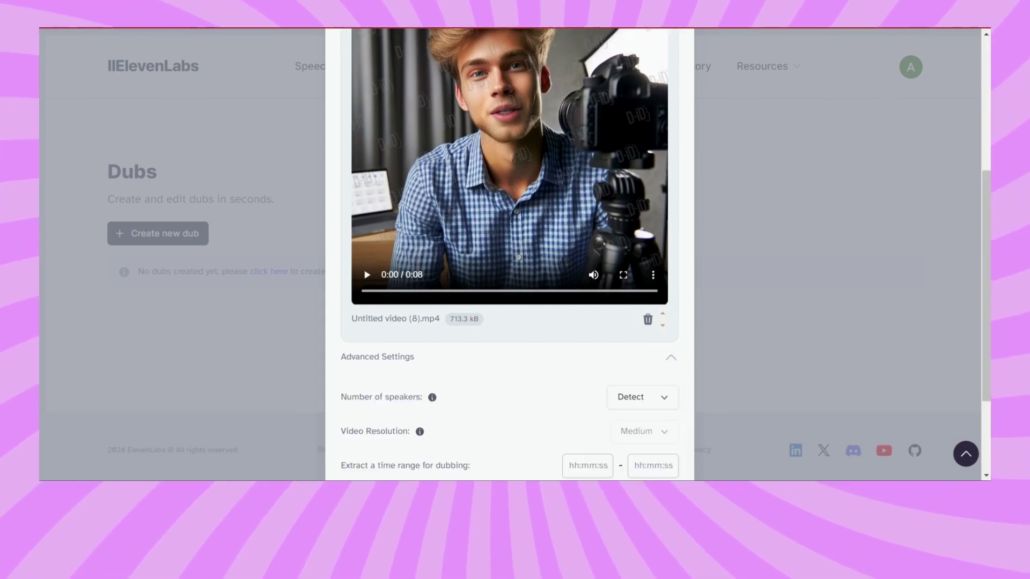
scroll(988, 291, "down", 2)
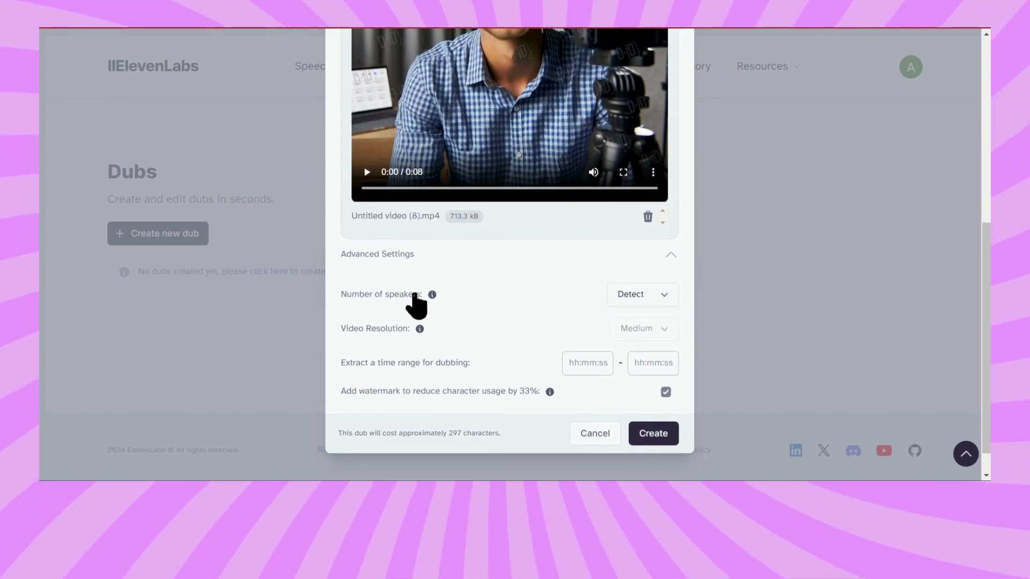
left_click(670, 301)
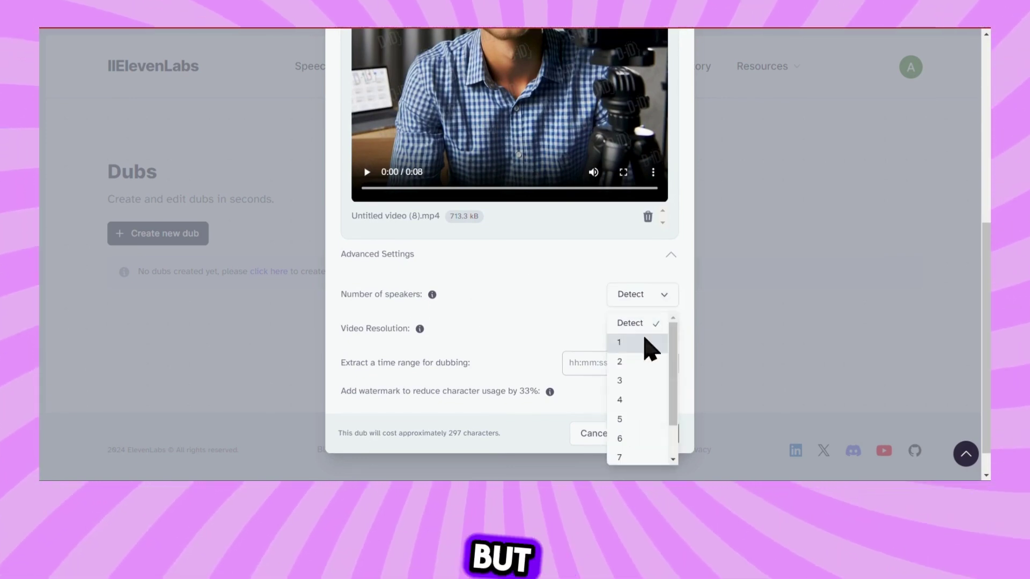
left_click(642, 345)
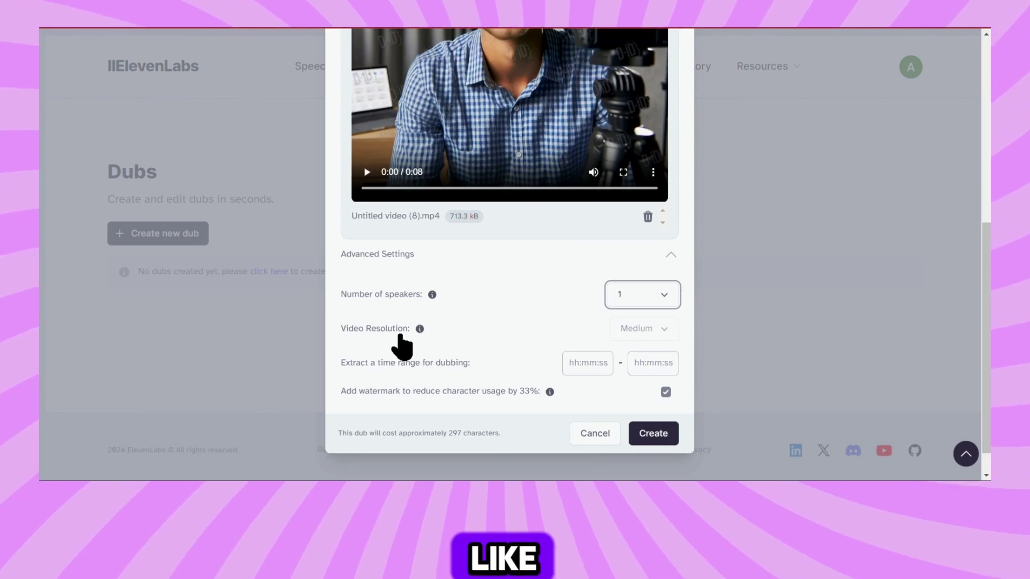
left_click(656, 330)
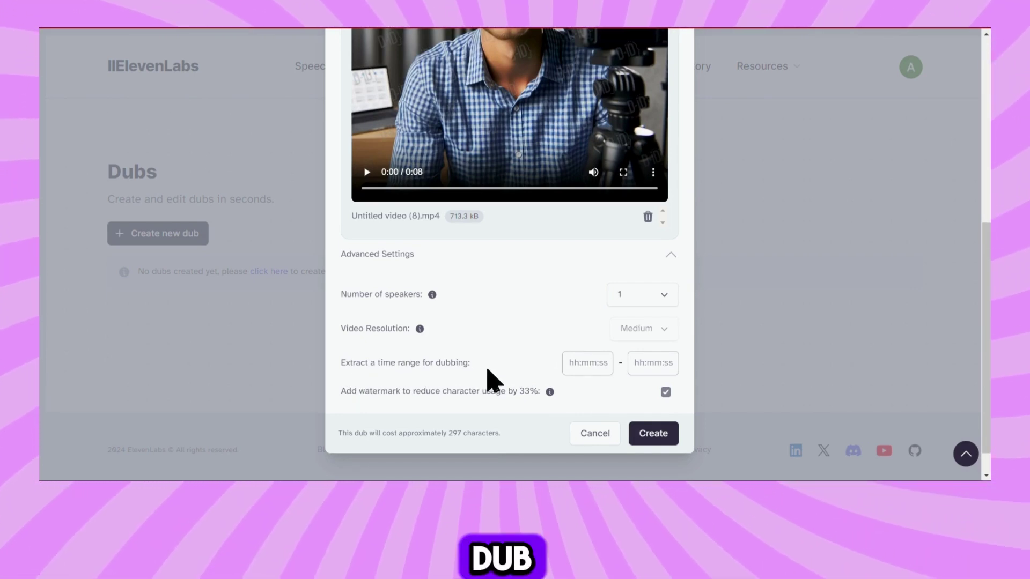
- Leave the dubbing start and end times blank and create the dub
left_click(599, 363)
left_click(650, 363)
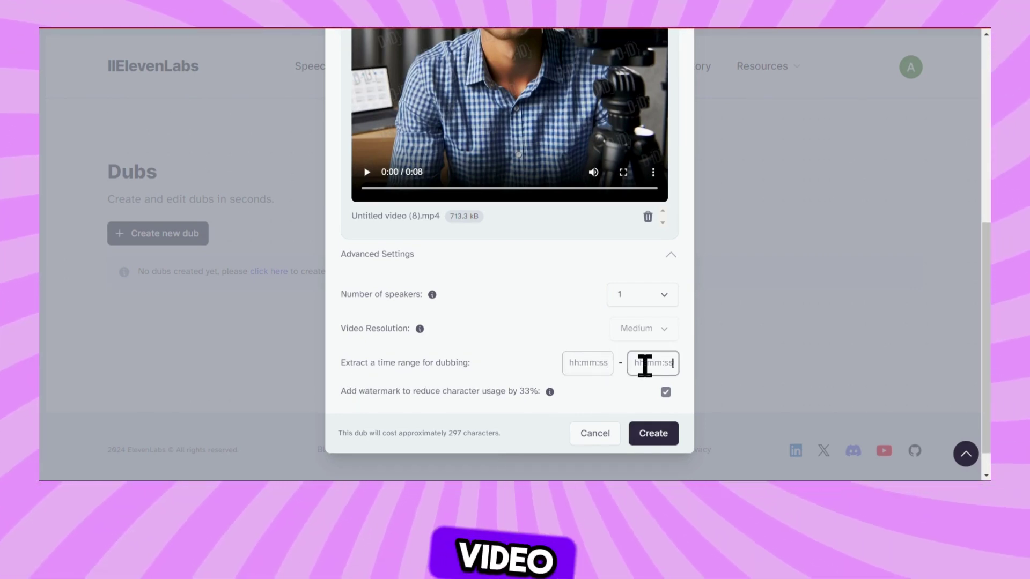
left_click(532, 318)
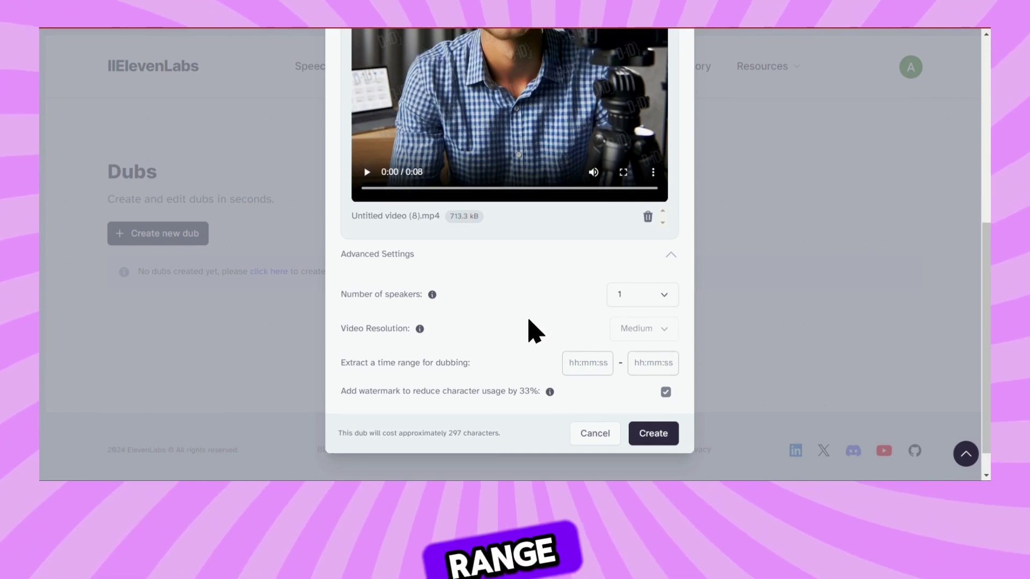
left_click(663, 441)
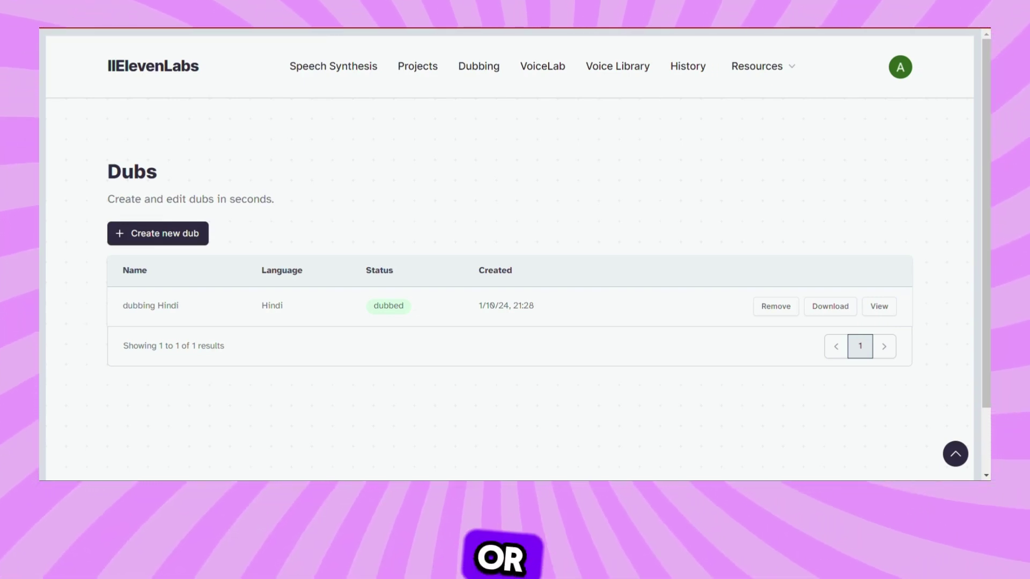
- Download the finished 'dubbing Hindi' dub from the Dubs list
left_click(820, 309)
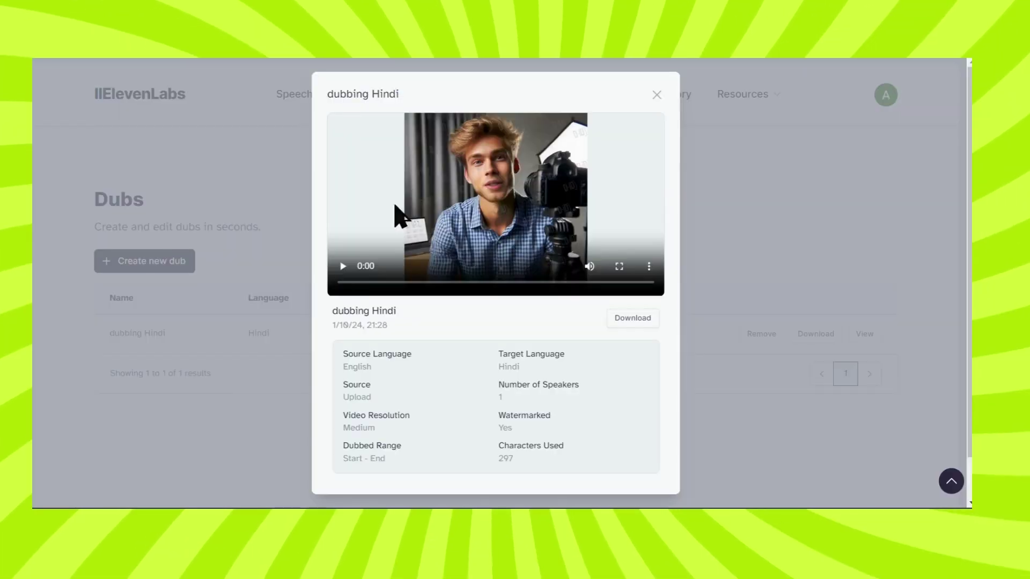
- Play the dubbed Hindi video, then rewind it and replay from 0:00
left_click(351, 274)
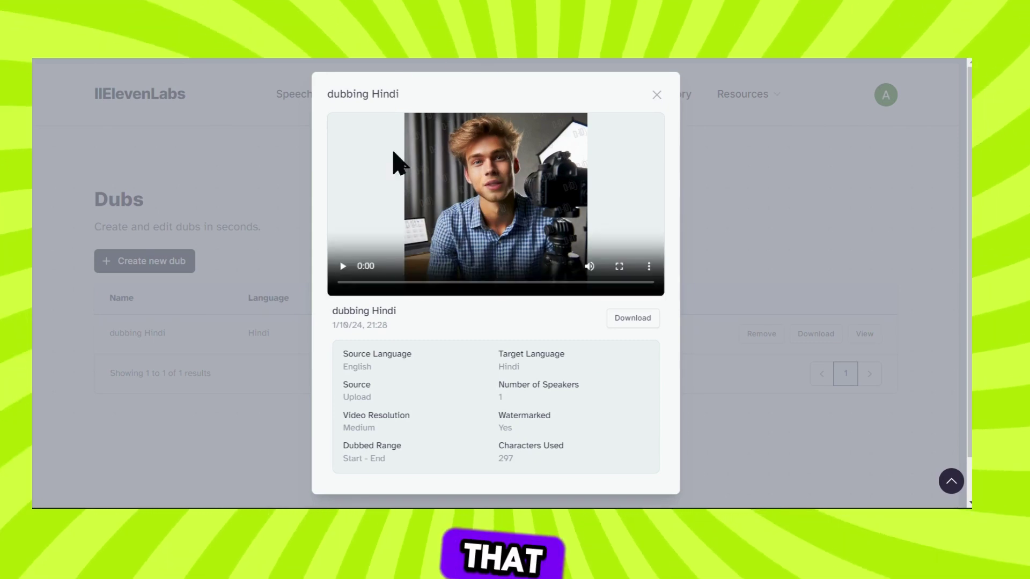
left_click(358, 282)
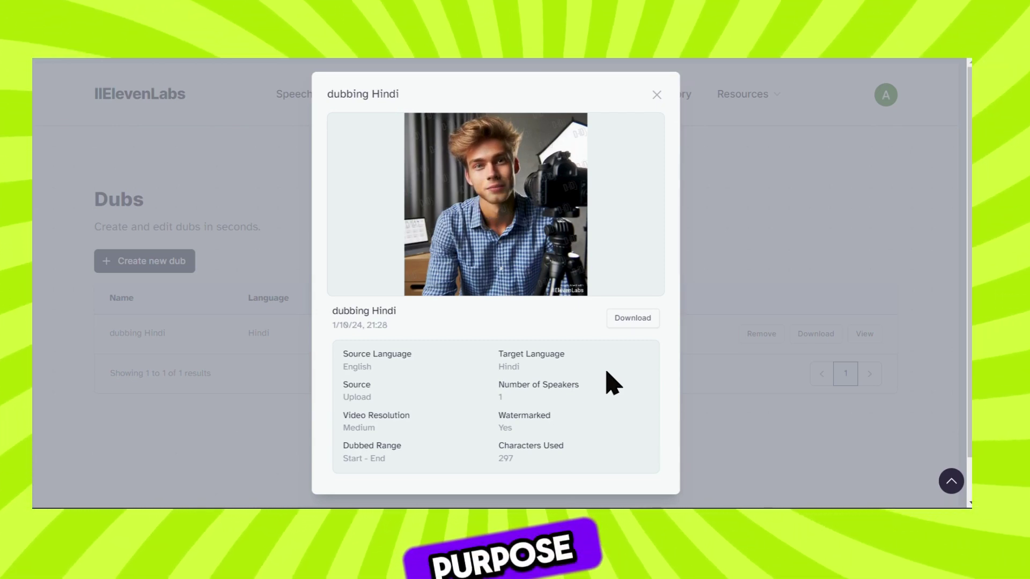
mouse_move(548, 264)
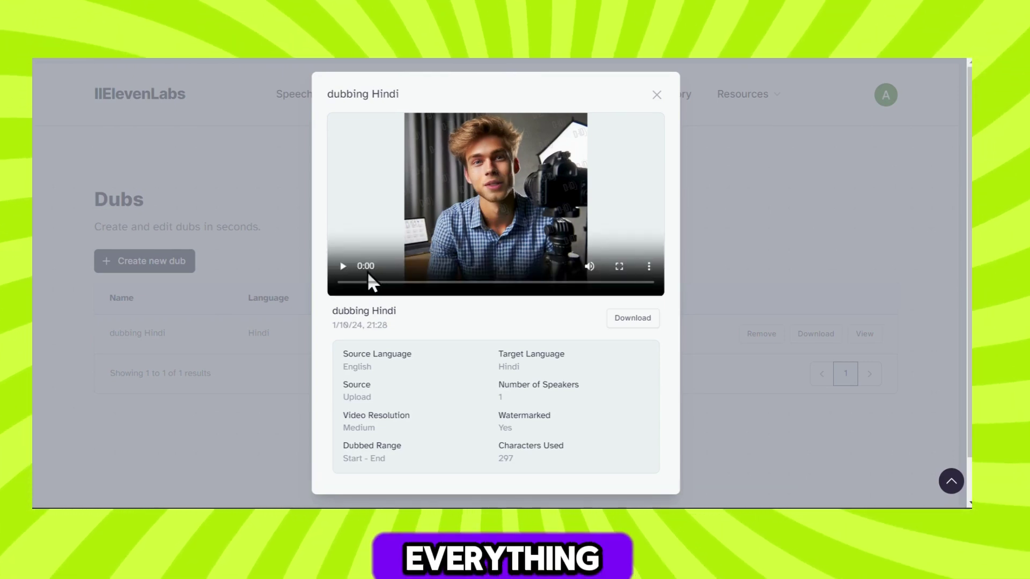
left_click(343, 266)
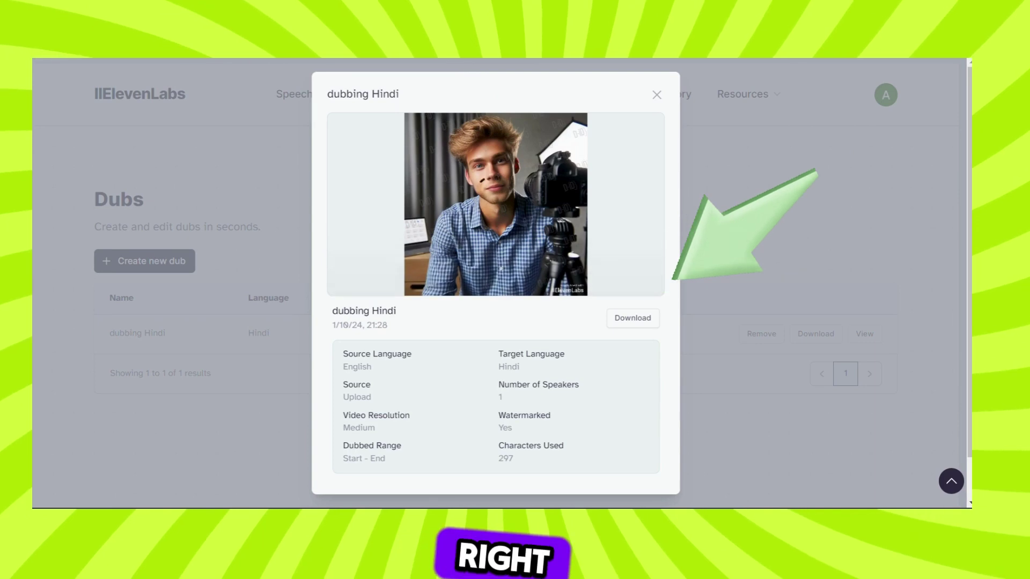
mouse_move(378, 268)
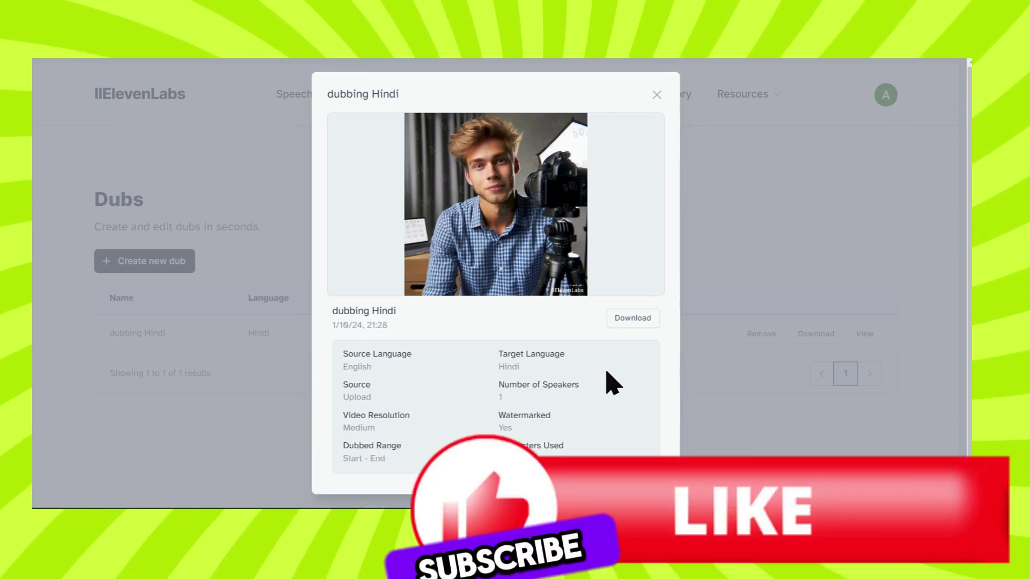
mouse_move(539, 236)
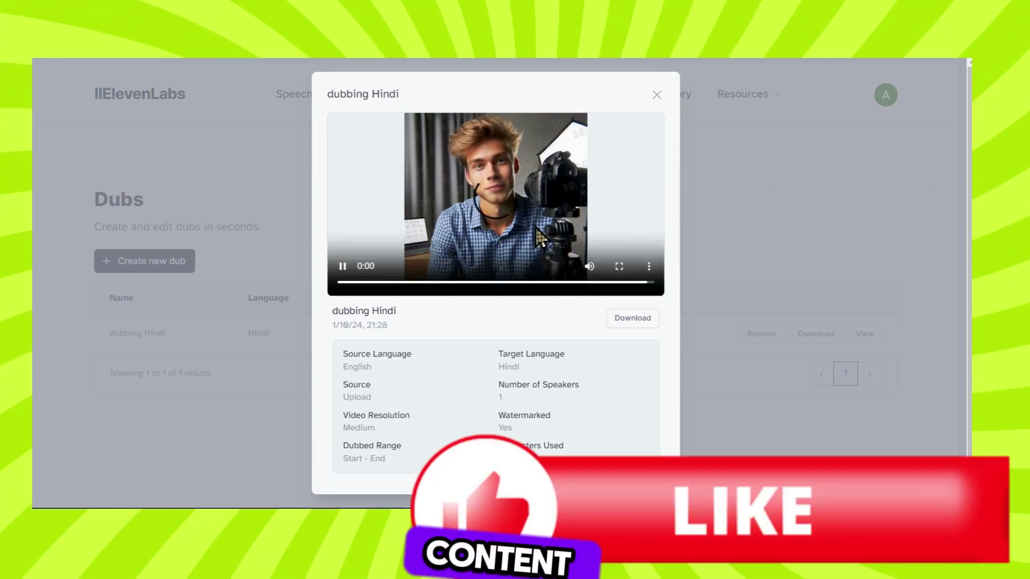